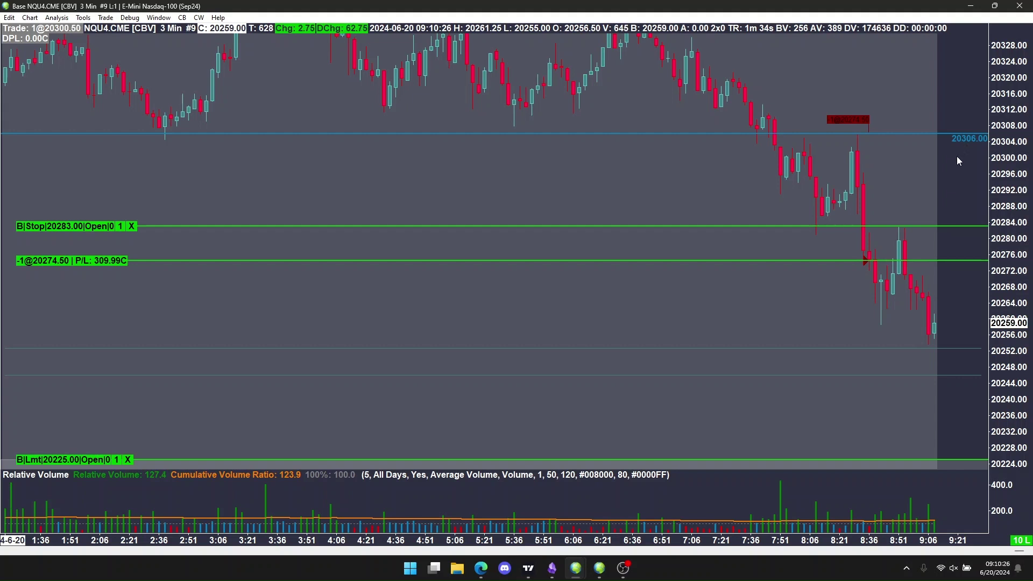
# - Examine the short position's stop, entry and target levels on the 3-minute NQU4 chart, and read the NQ plan in Obsidian's DRC-2024-06-20 note
pyautogui.moveTo(980, 262); pyautogui.dragTo(983, 93)
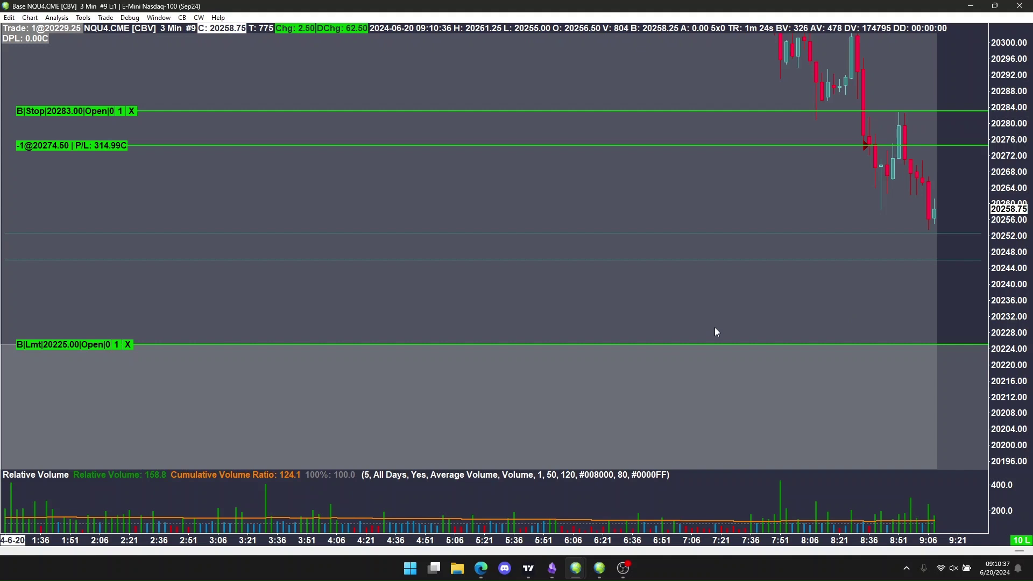
pyautogui.moveTo(996, 152); pyautogui.dragTo(973, 240)
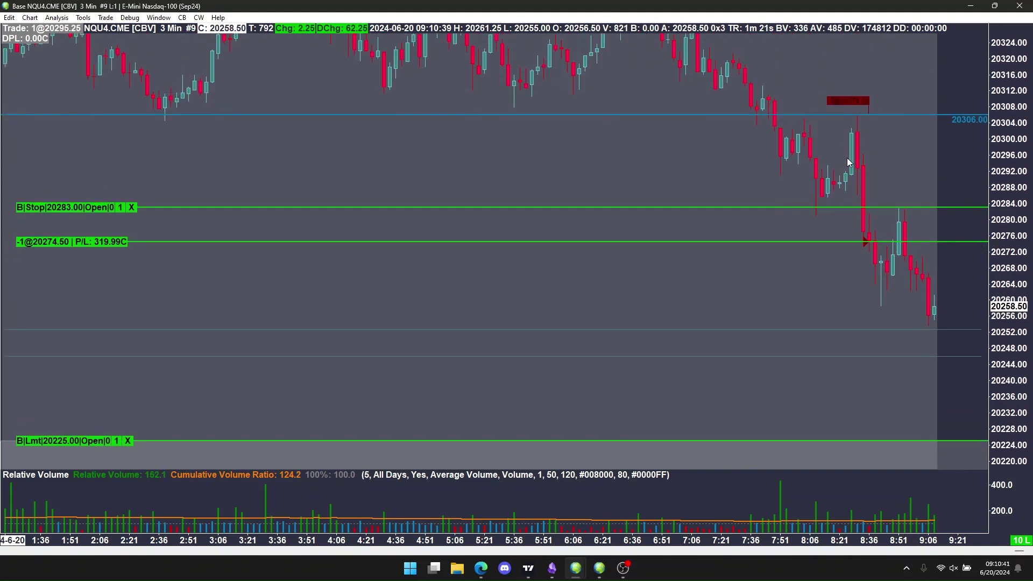
pyautogui.click(551, 568)
pyautogui.scroll(10, 521, 301)
pyautogui.scroll(2, 520, 301)
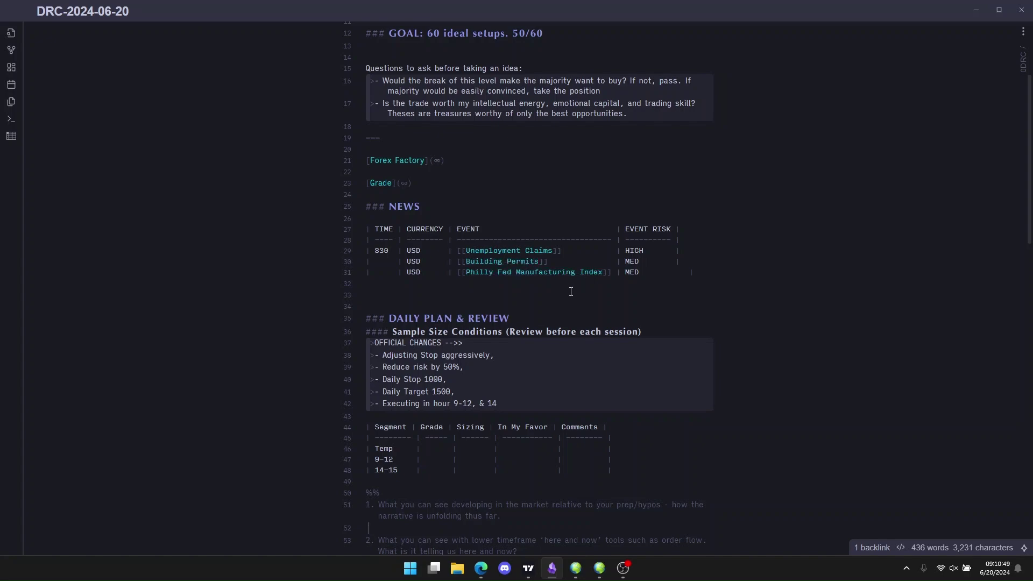
pyautogui.scroll(-10, 569, 294)
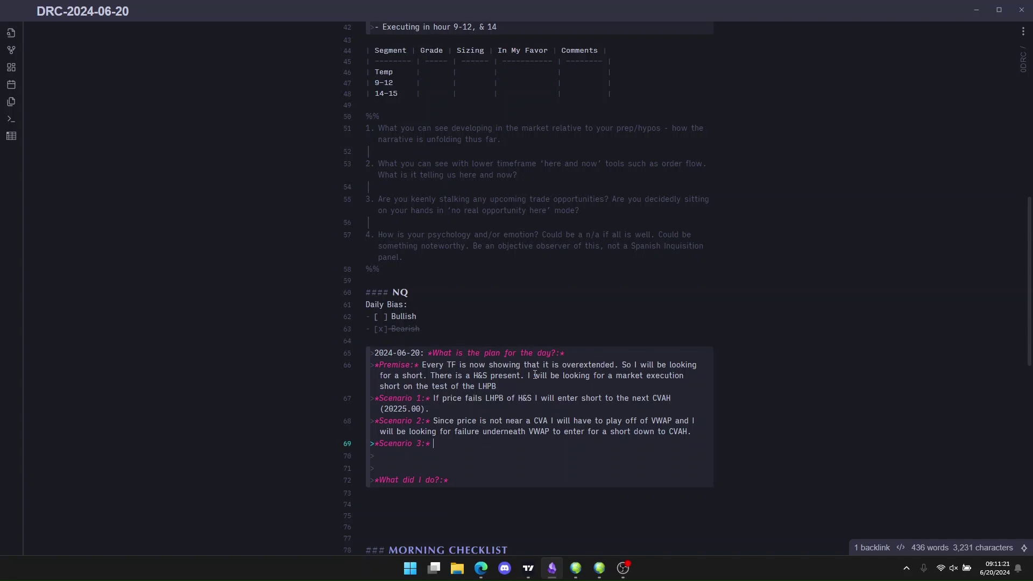
# - Switch to the Sierra Chart RTH chart and examine the 2024-06-19 session's closing candles against the value area and the zone below
pyautogui.moveTo(588, 574)
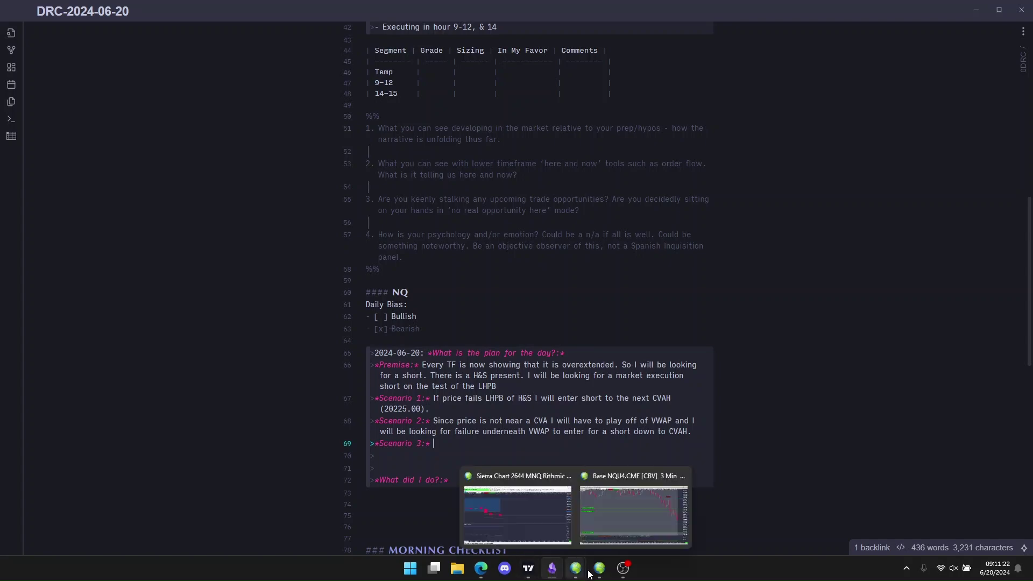
pyautogui.click(517, 516)
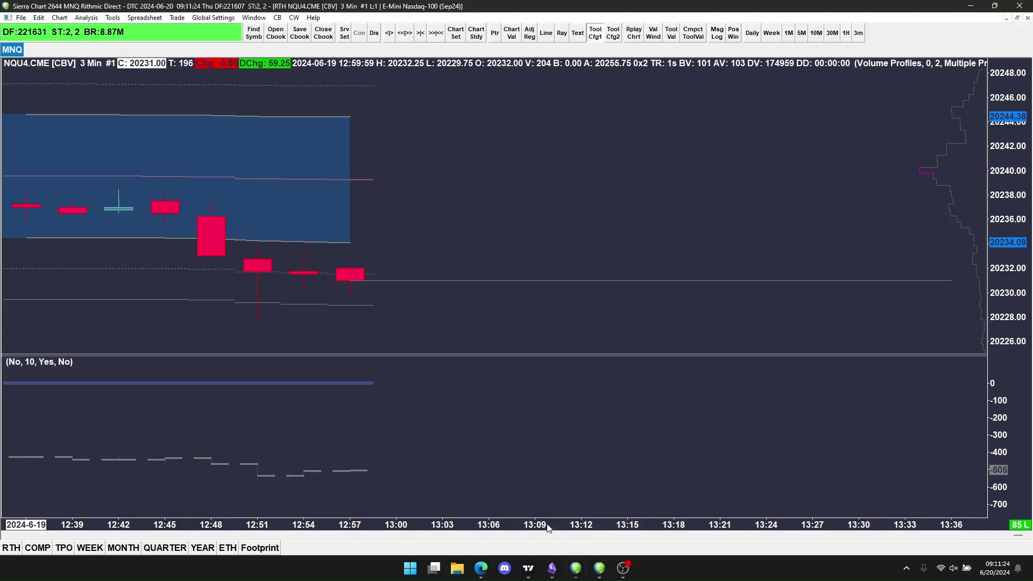
pyautogui.doubleClick(505, 6)
pyautogui.moveTo(561, 23); pyautogui.dragTo(475, 4)
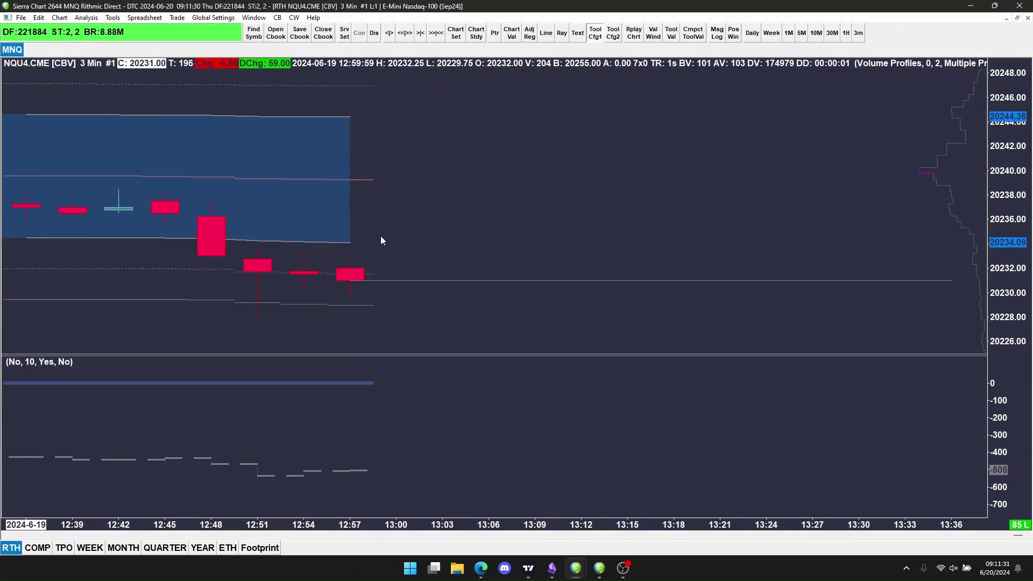
pyautogui.click(5, 535)
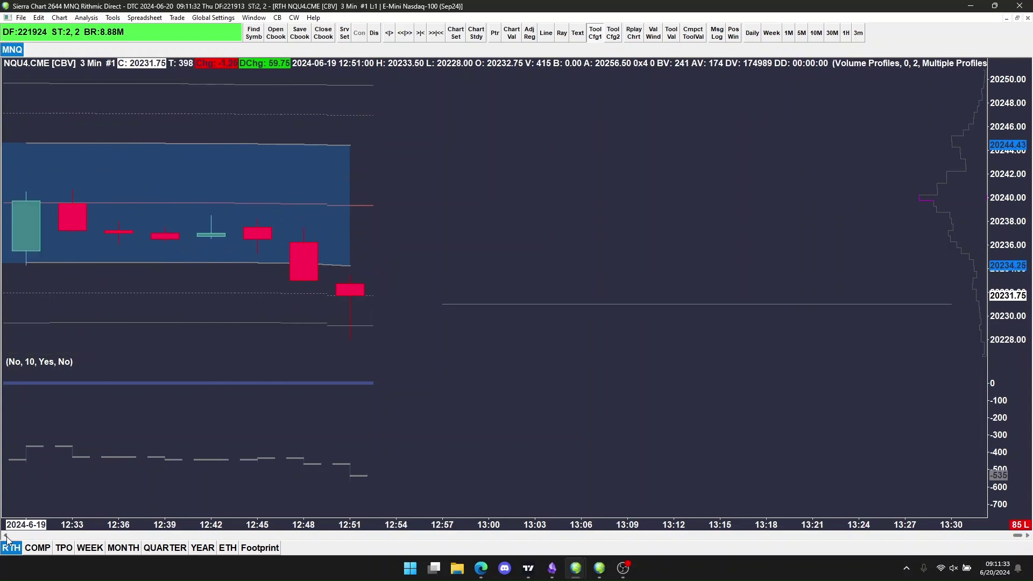
pyautogui.click(5, 535)
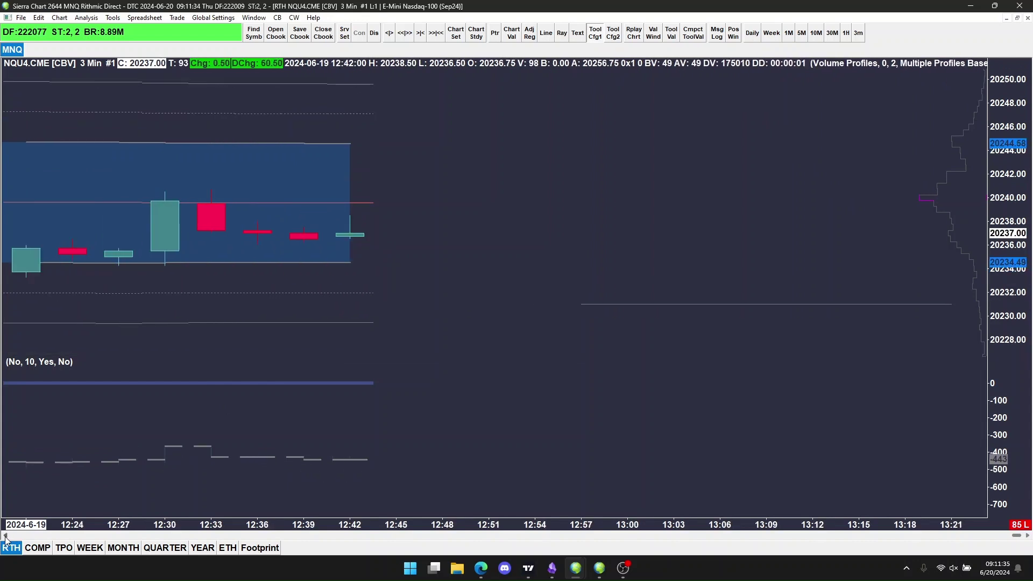
pyautogui.click(5, 535)
pyautogui.click(5, 535)
pyautogui.scroll(3, 376, 403)
pyautogui.scroll(-3, 415, 372)
pyautogui.moveTo(494, 535); pyautogui.dragTo(94, 516)
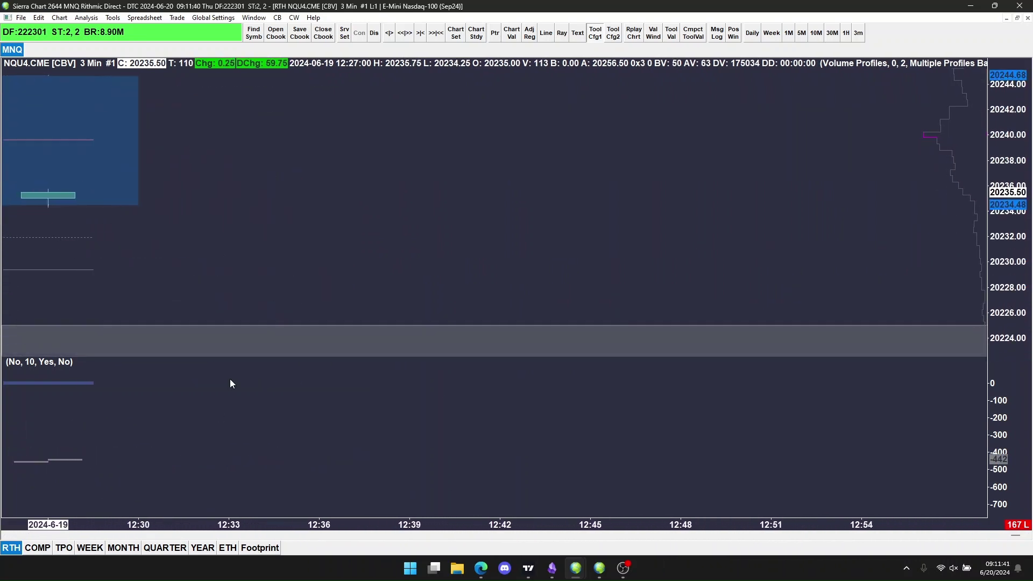
pyautogui.scroll(-6, 251, 324)
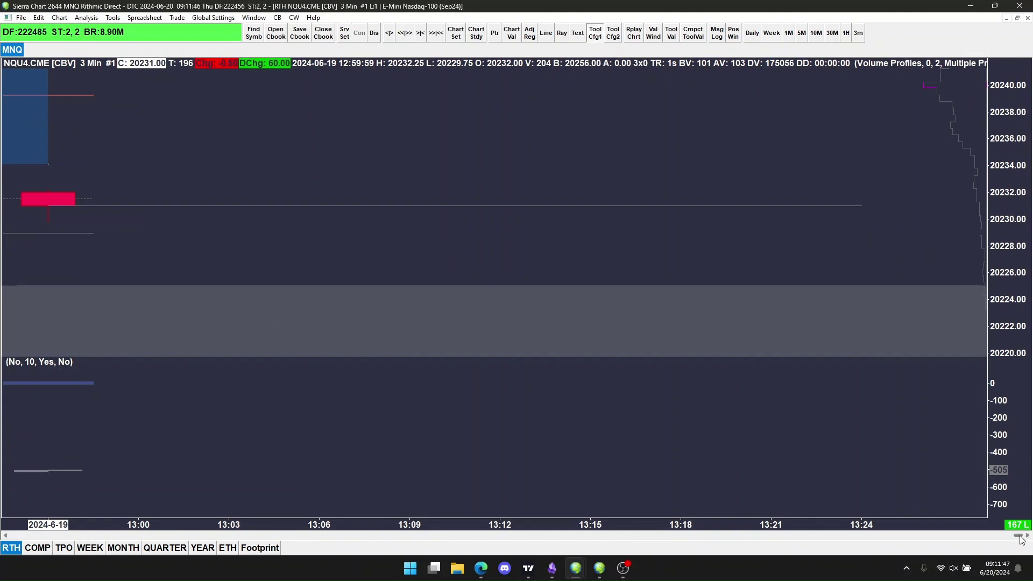
pyautogui.click(6, 536)
pyautogui.moveTo(6, 536); pyautogui.dragTo(5, 536)
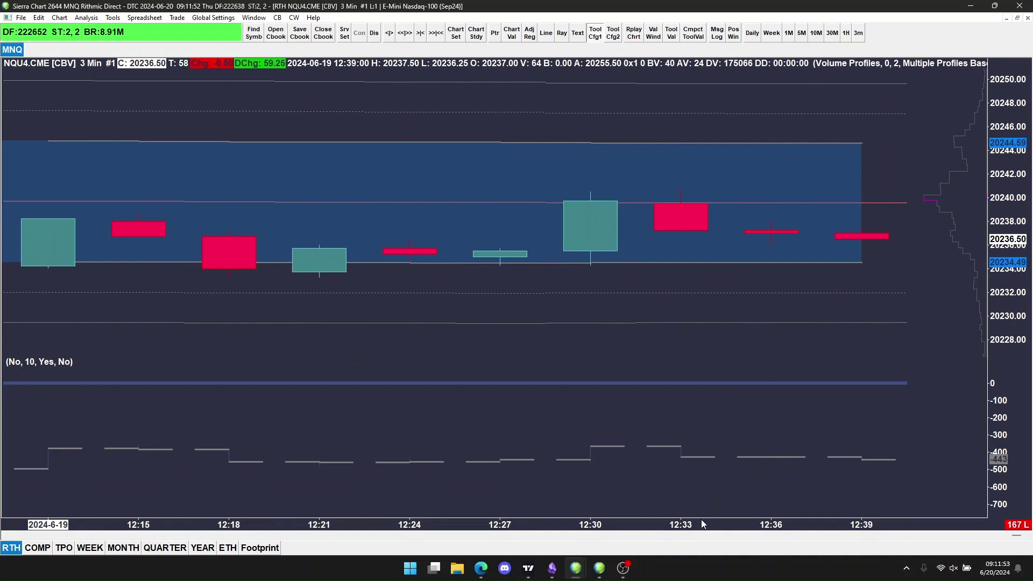
pyautogui.scroll(-5, 698, 513)
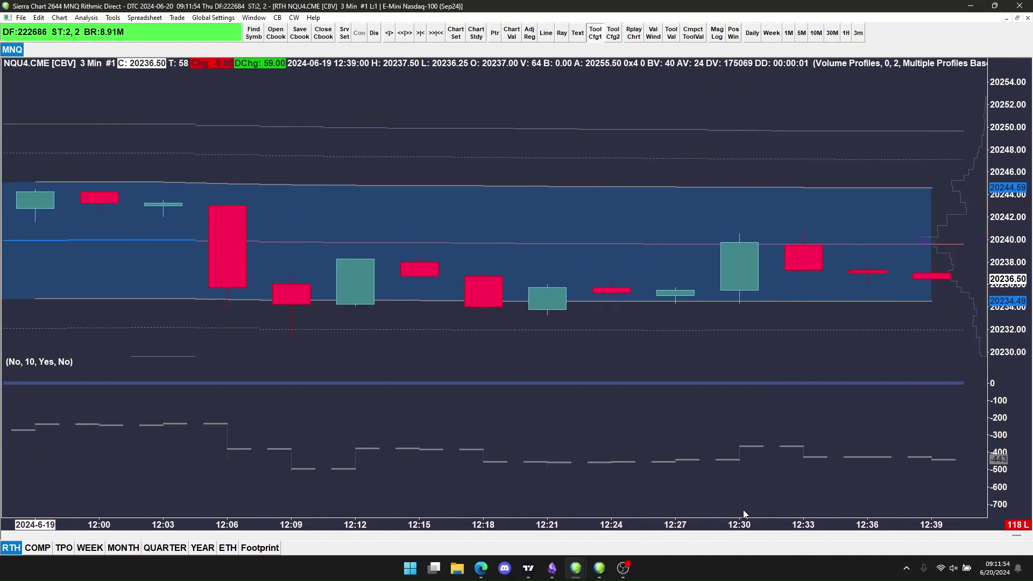
pyautogui.scroll(-3, 664, 528)
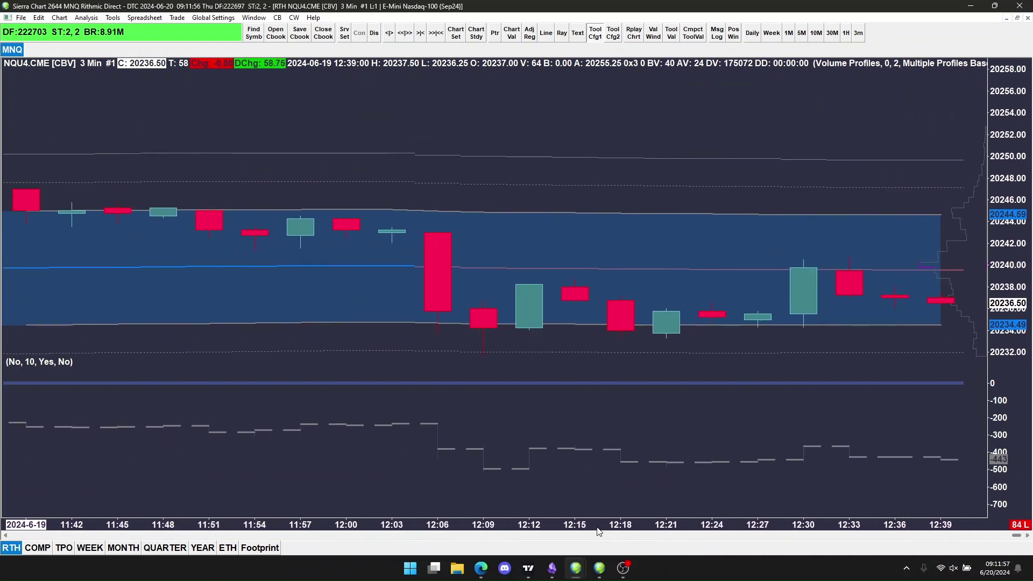
pyautogui.scroll(-2, 601, 532)
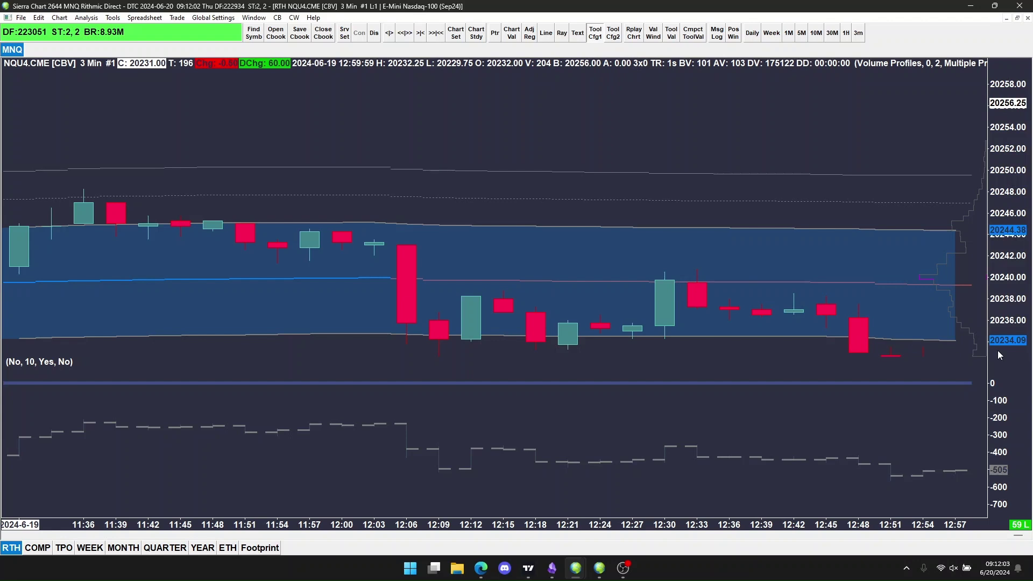
pyautogui.moveTo(996, 355); pyautogui.dragTo(997, 248)
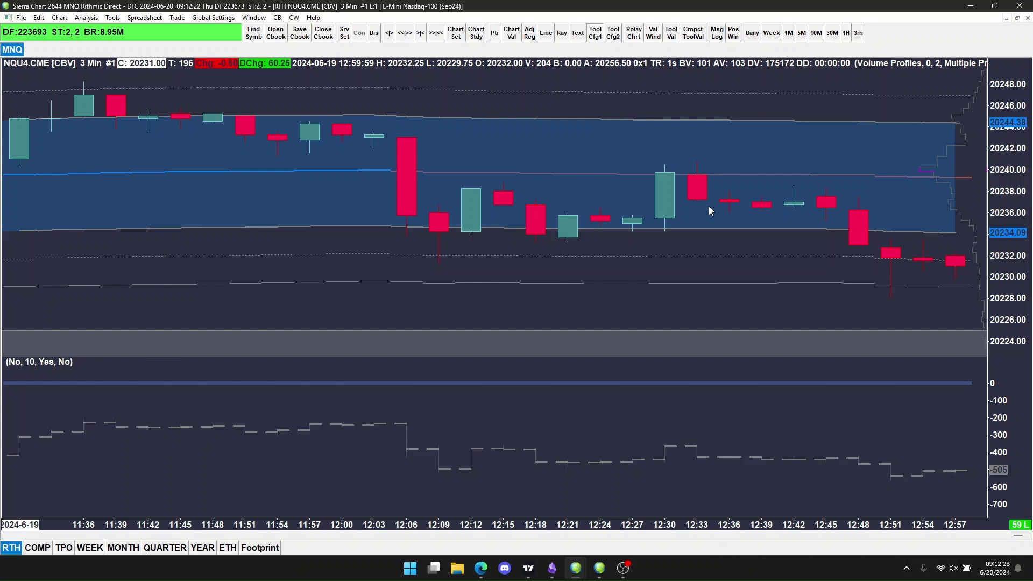
# - Return to the Base NQU4.CME 3-minute chart window and add a horizontal line at 20262.00
pyautogui.moveTo(602, 574)
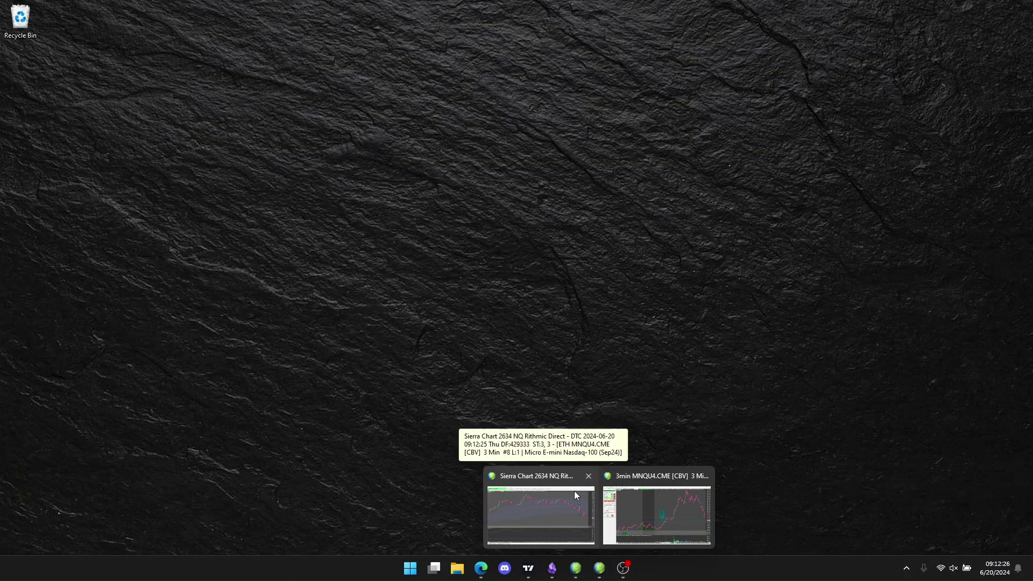
pyautogui.click(569, 497)
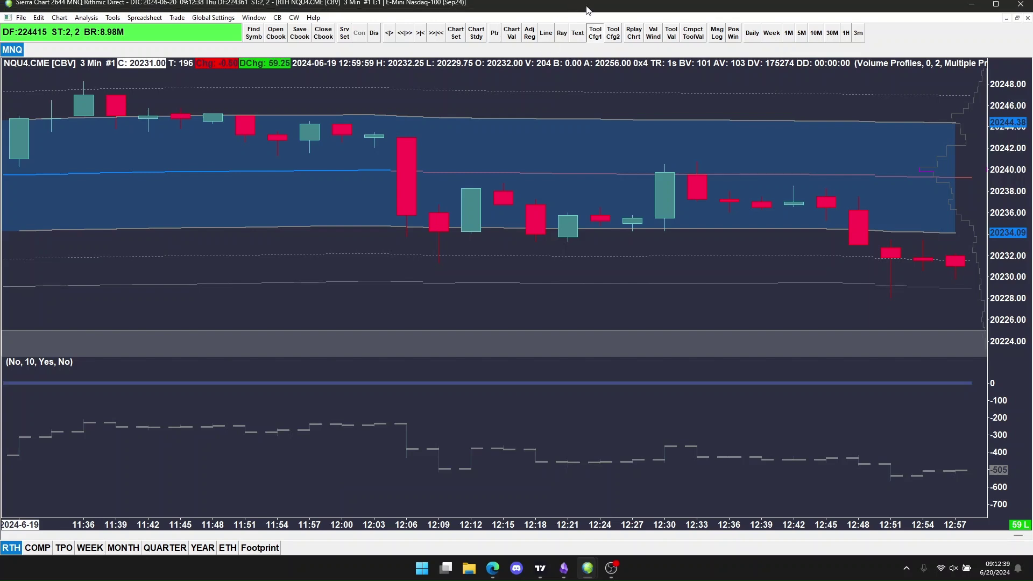
pyautogui.hotkey('alt', 'Tab')
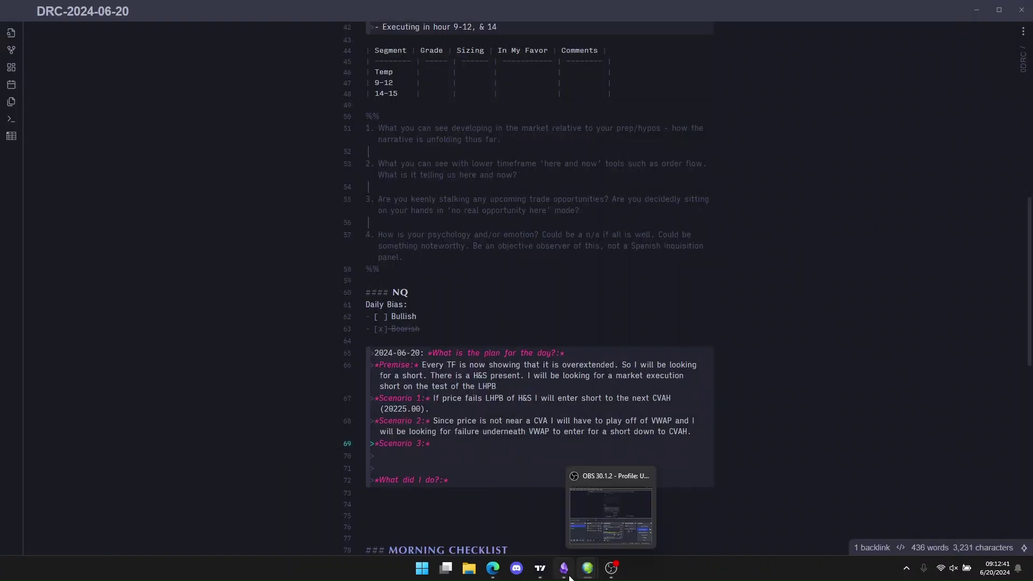
pyautogui.moveTo(588, 572)
pyautogui.click(640, 523)
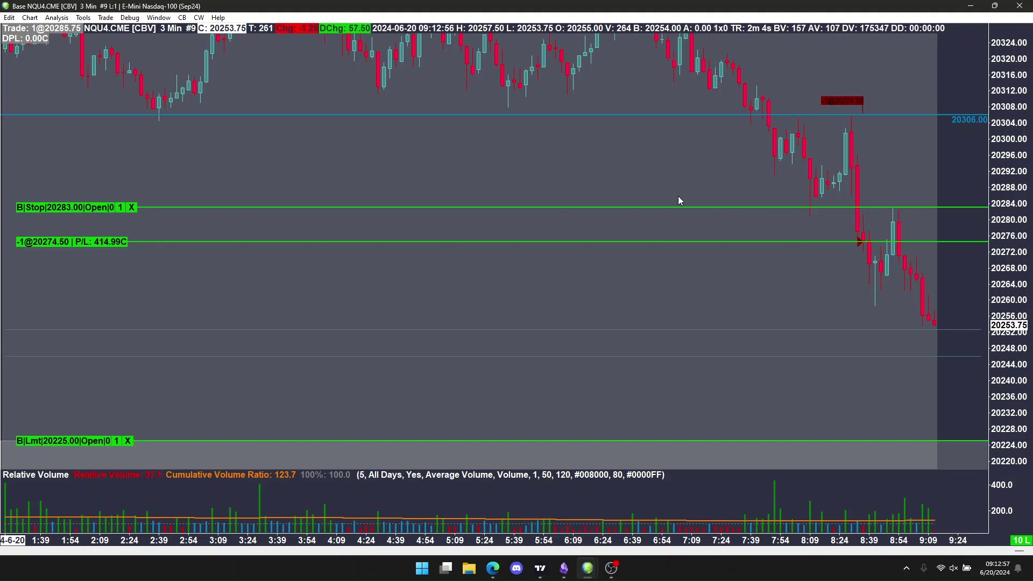
pyautogui.click(906, 285)
pyautogui.moveTo(906, 285); pyautogui.dragTo(906, 286)
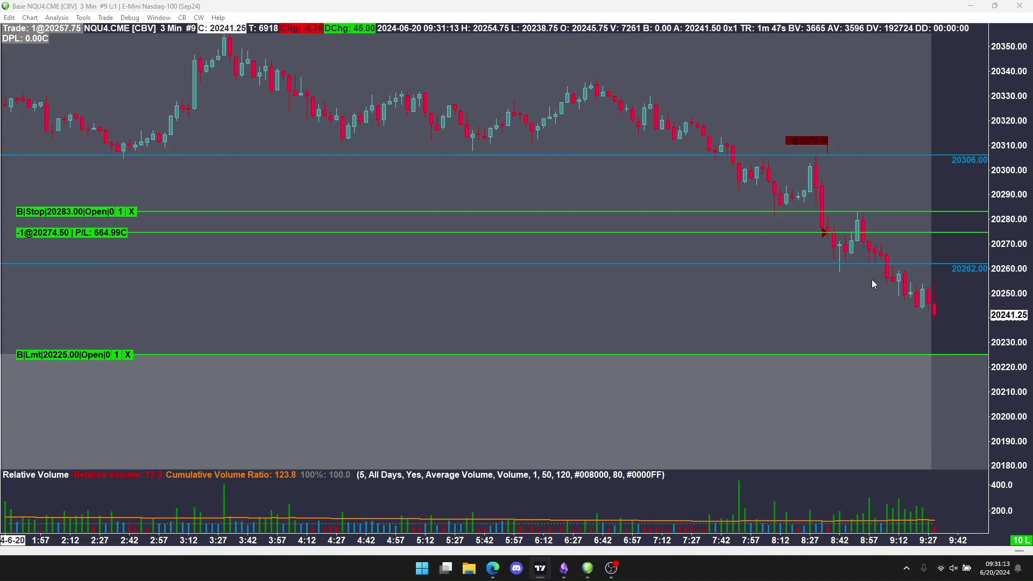
# - Move the short's buy limit target to 20196.50 and its buy stop to 20255.50, confirming the live order modifications
pyautogui.moveTo(78, 351); pyautogui.dragTo(96, 395)
pyautogui.click(521, 320)
pyautogui.click(522, 321)
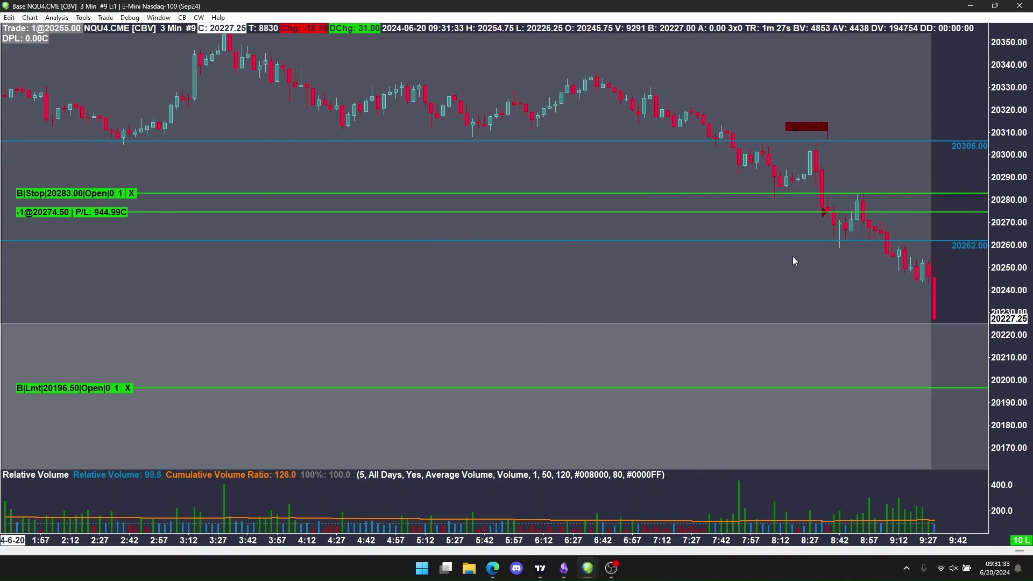
pyautogui.moveTo(117, 214); pyautogui.dragTo(133, 251)
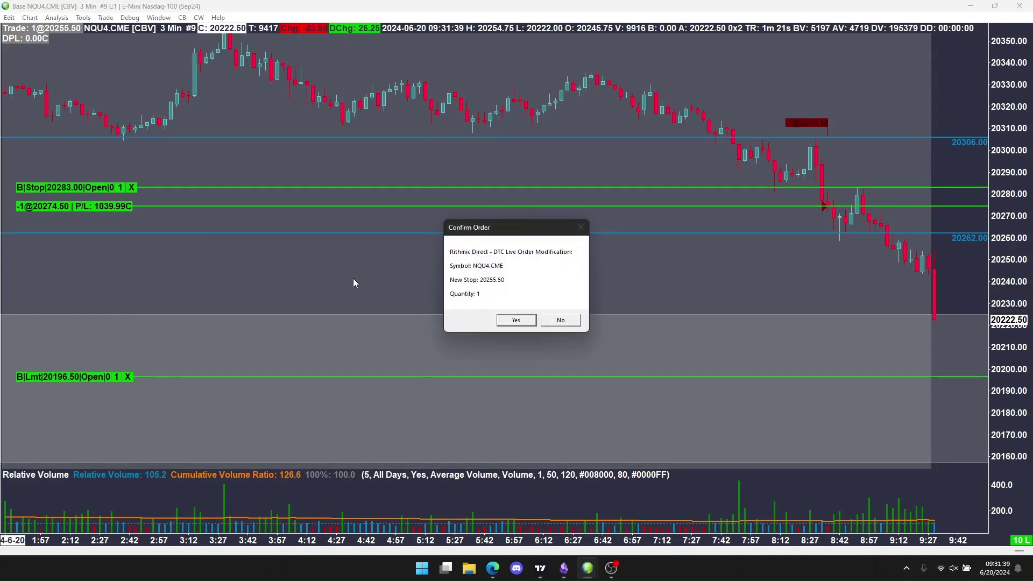
pyautogui.click(519, 321)
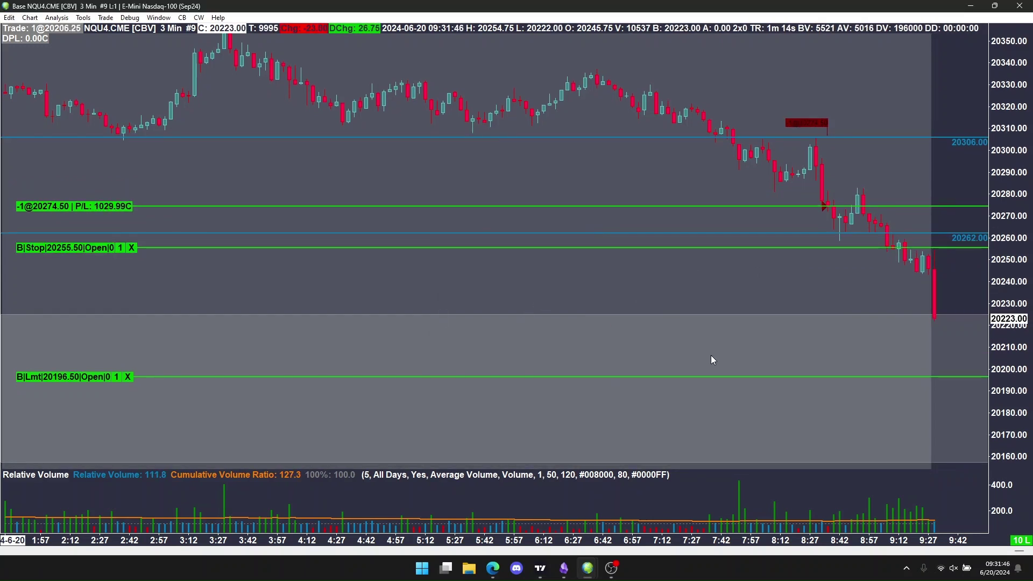
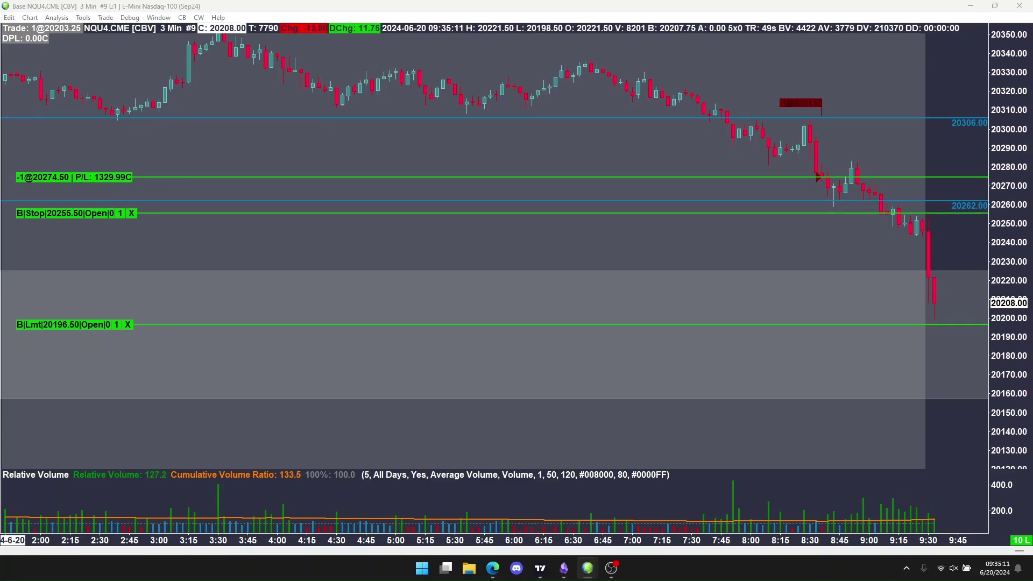
# - Raise the buy limit target to 20199.00 and tighten the buy stop to 20222.75, confirming the order modification
pyautogui.moveTo(59, 325); pyautogui.dragTo(59, 320)
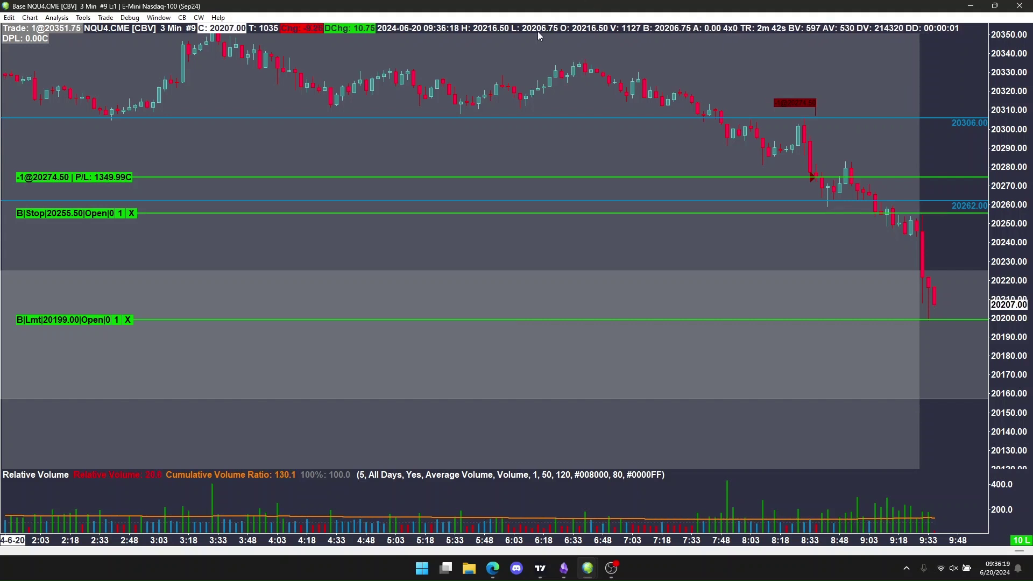
pyautogui.moveTo(60, 214); pyautogui.dragTo(73, 275)
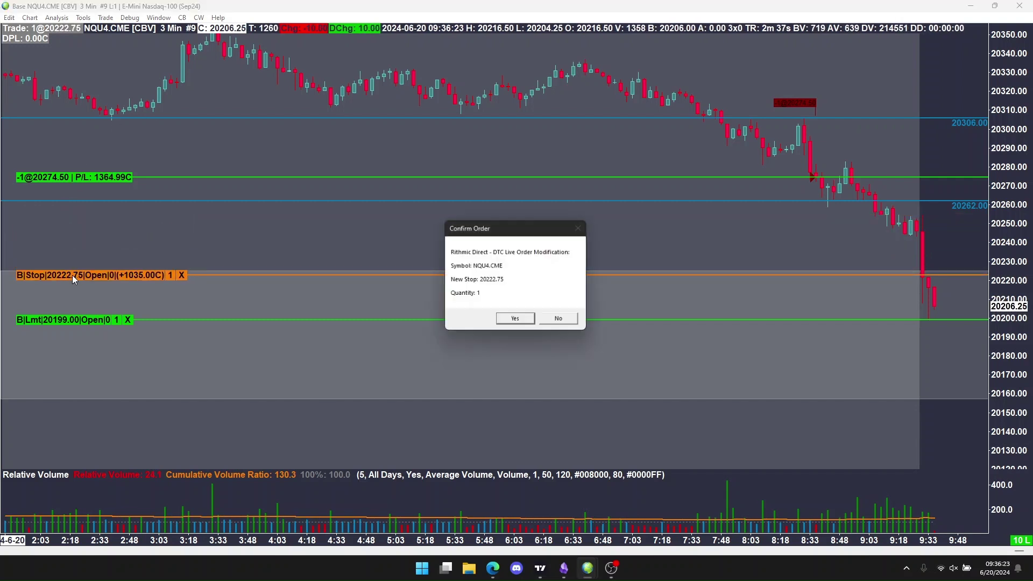
pyautogui.click(500, 321)
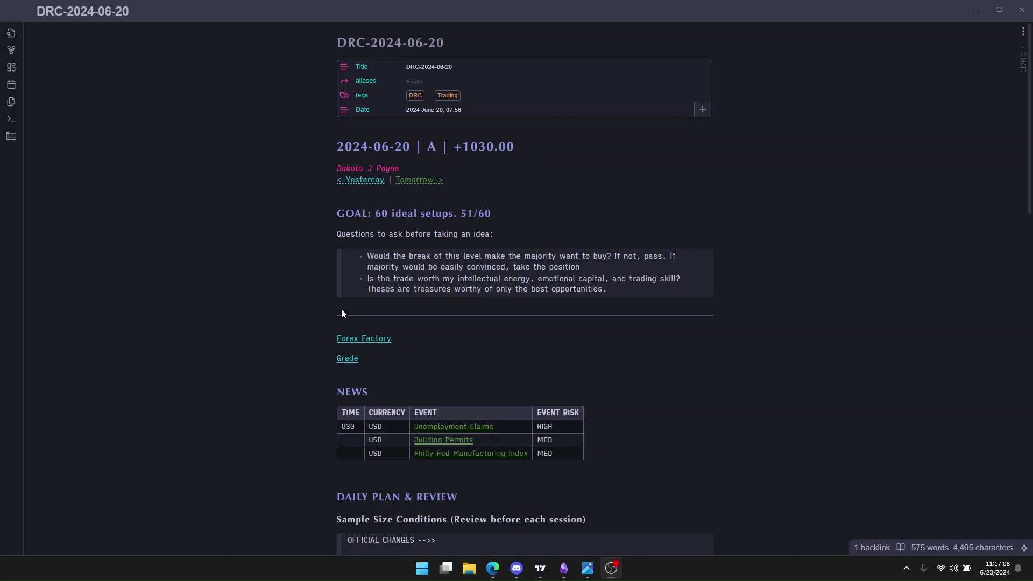
# - Review the completed DRC-2024-06-20 note in Obsidian, covering the segment grades and comments, the NQ plan and the What did I do section
pyautogui.scroll(-4, 434, 284)
pyautogui.scroll(-2, 435, 283)
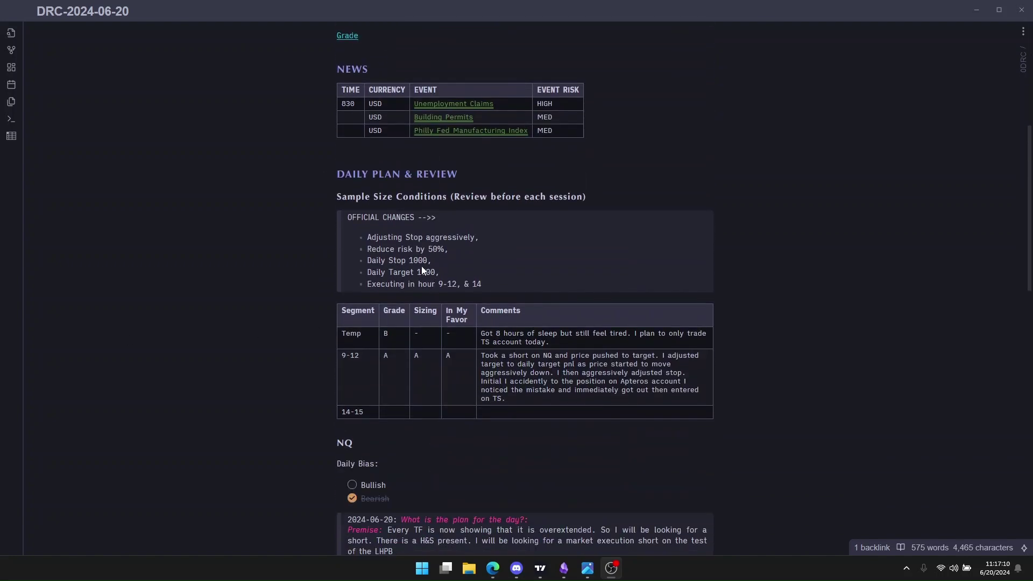
pyautogui.scroll(-2, 420, 262)
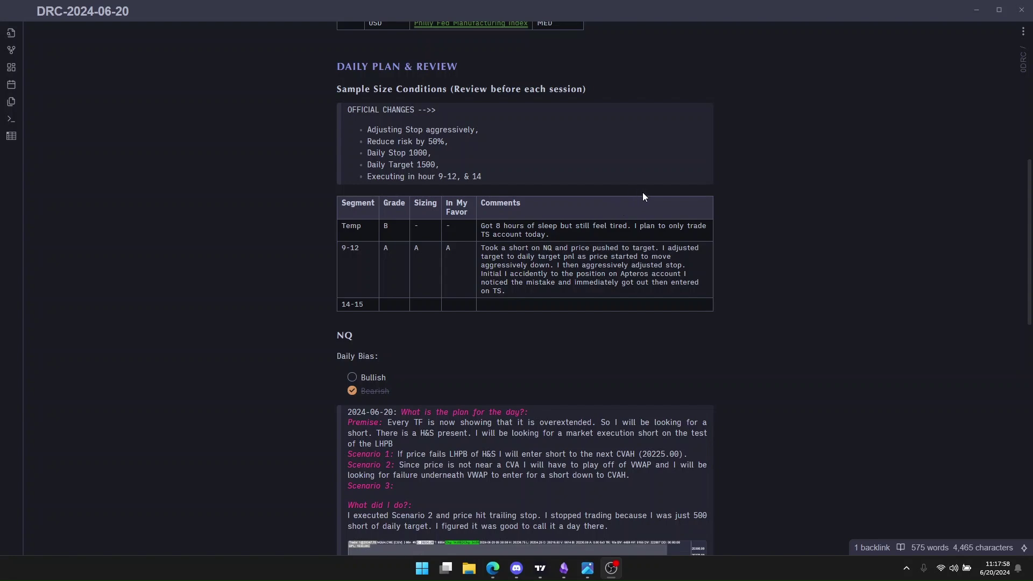
pyautogui.scroll(-4, 692, 240)
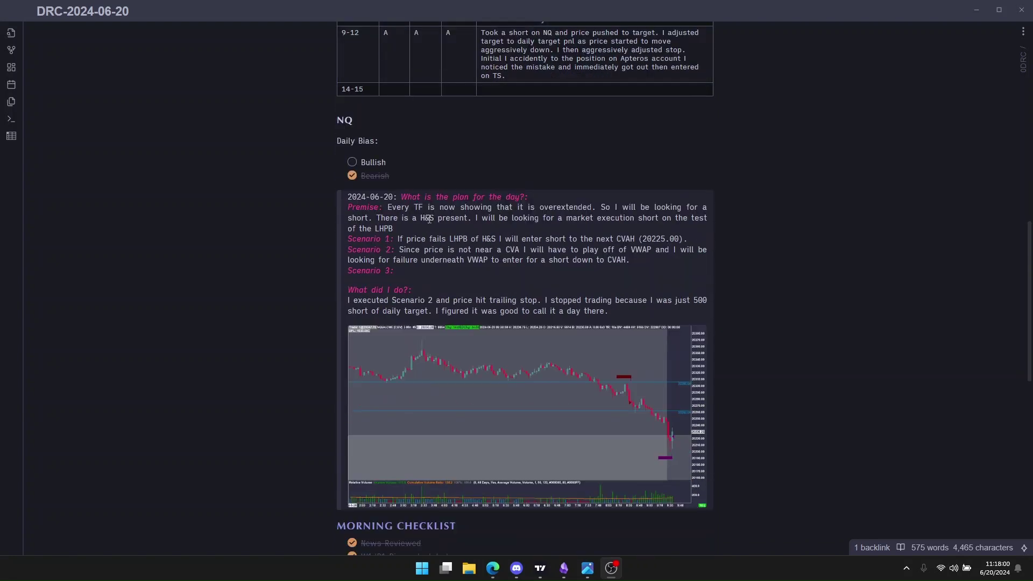